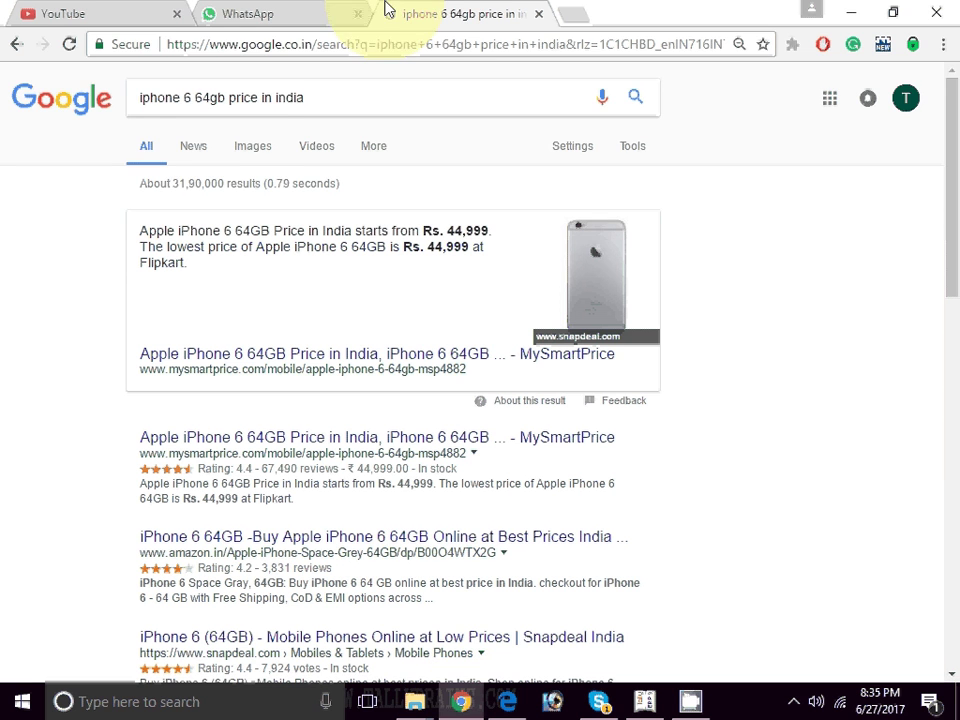
# - Load tallybrains.com, dismiss the enquiry popup, and go through GST to Tally Support
pyautogui.click(408, 42)
pyautogui.write('TALLY')
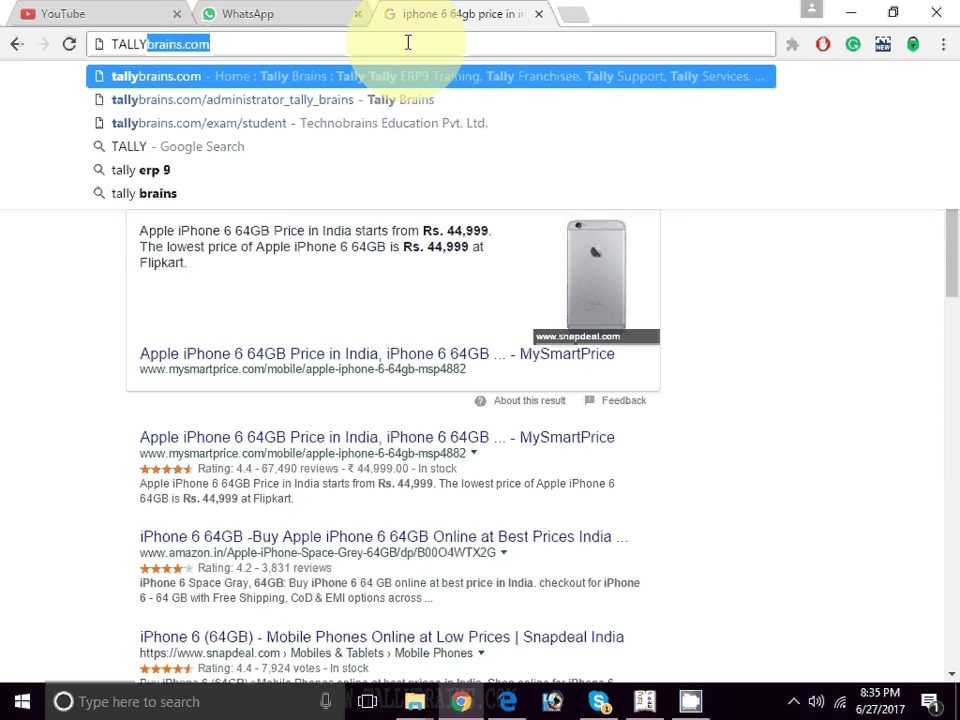
pyautogui.press('Return')
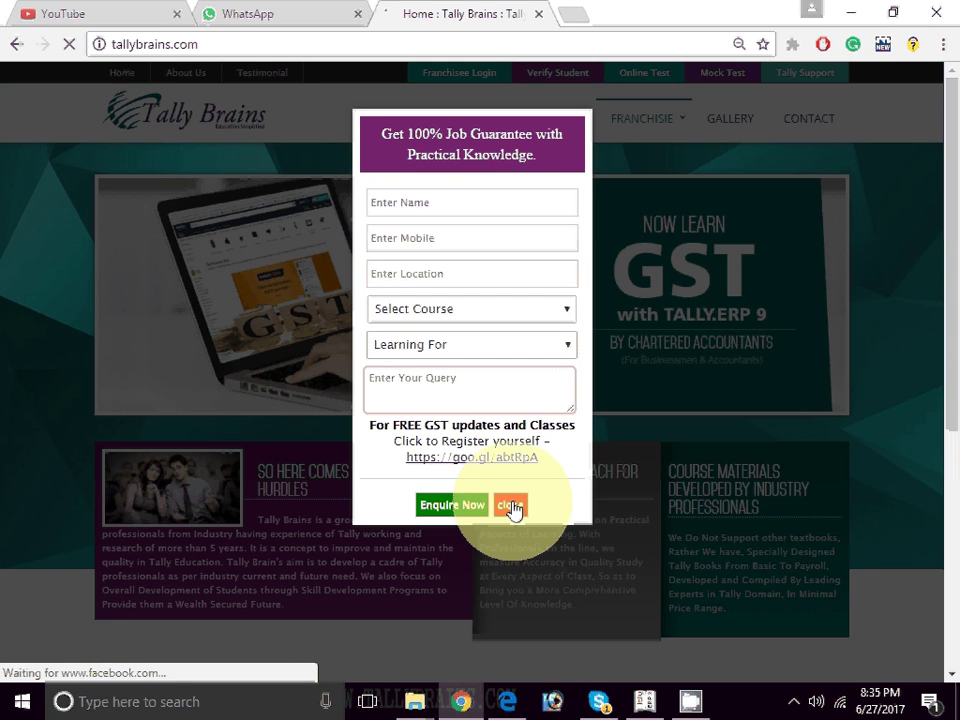
pyautogui.click(510, 505)
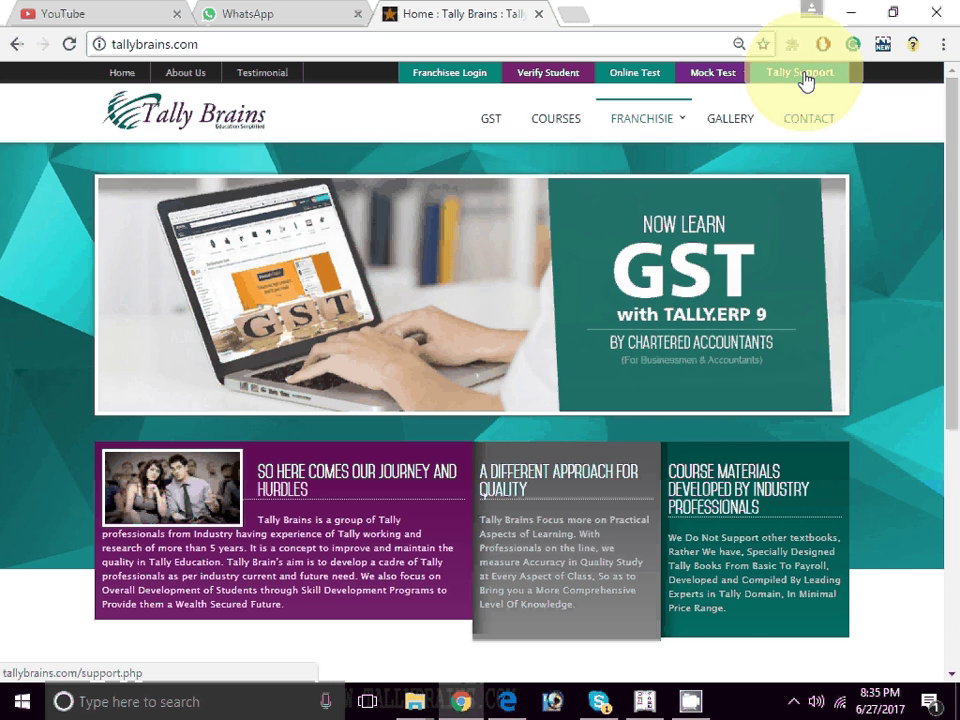
pyautogui.click(493, 124)
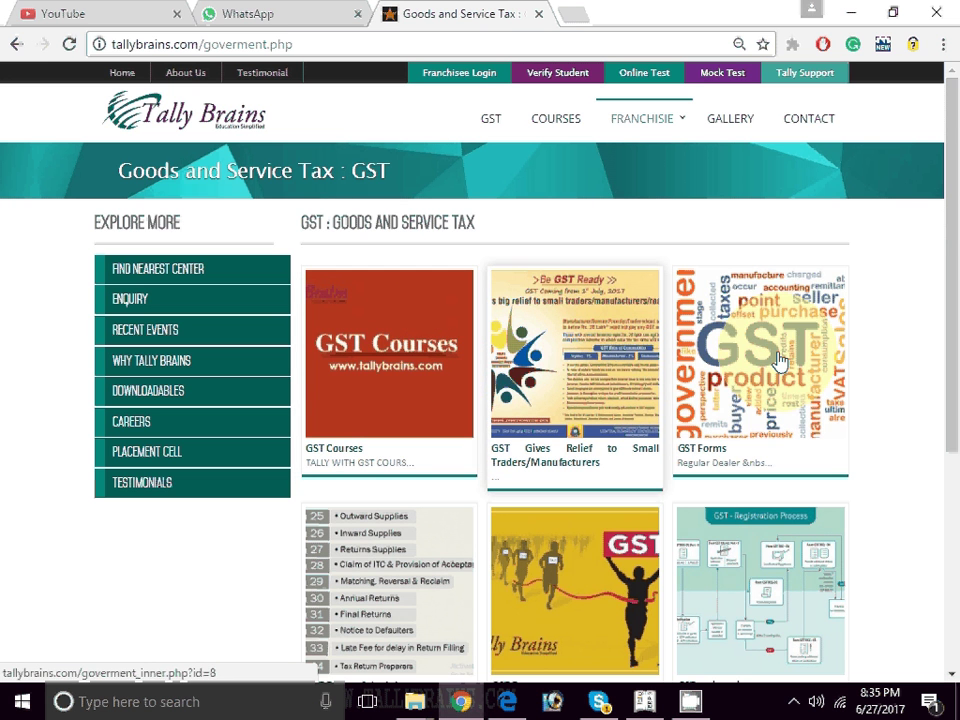
pyautogui.moveTo(957, 262); pyautogui.dragTo(872, 135)
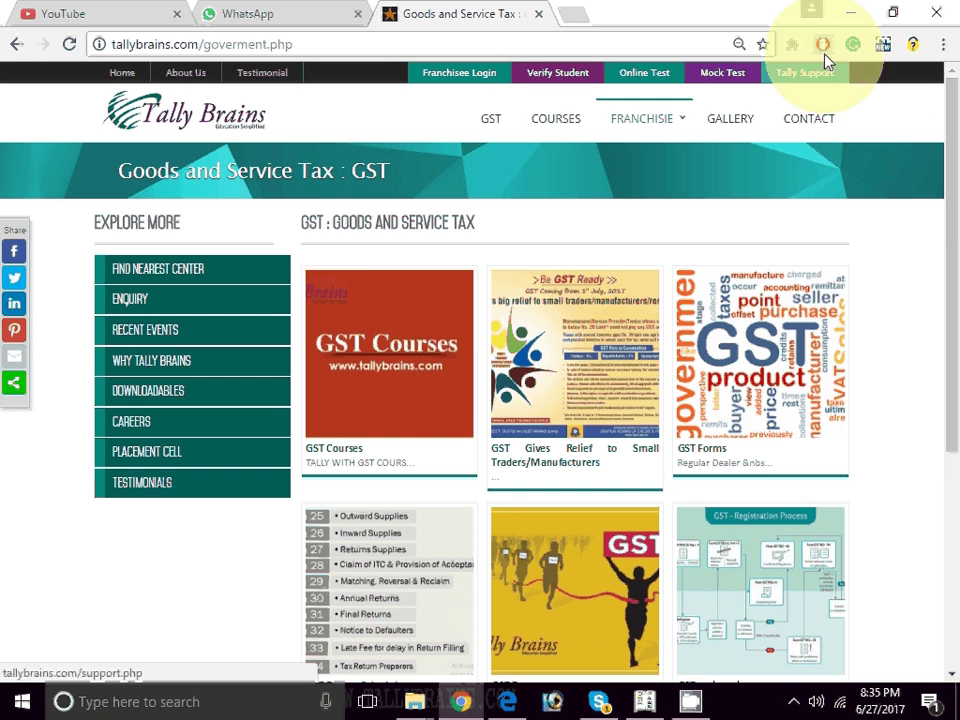
pyautogui.click(800, 78)
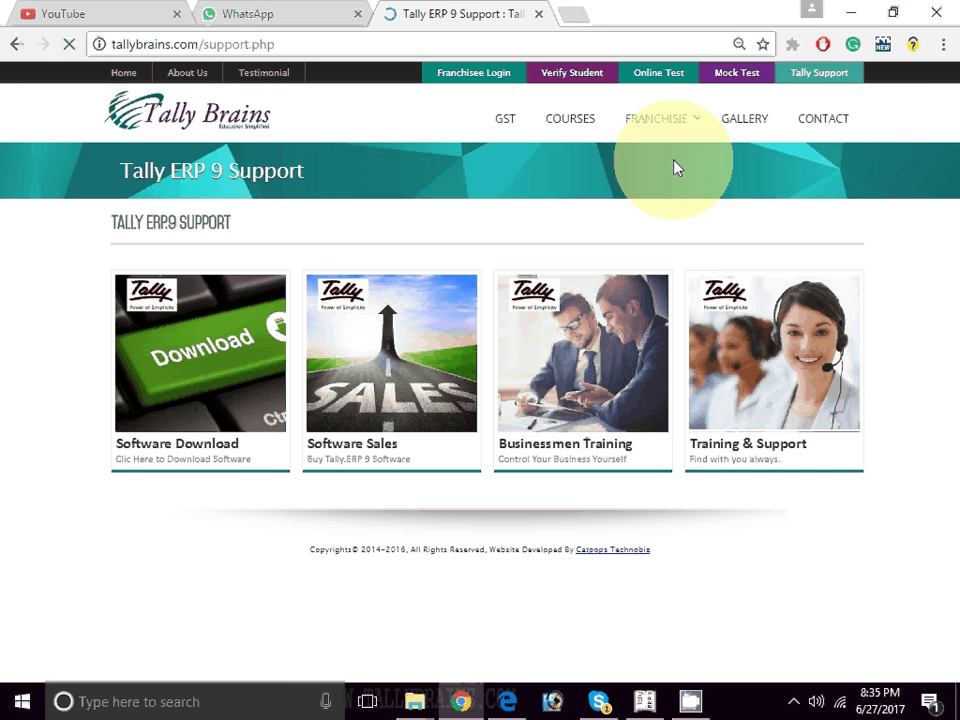
# - Open Software Download and scroll to the Tally.ERP 9 Release 6.0.1 Install Now and Download buttons
pyautogui.click(240, 335)
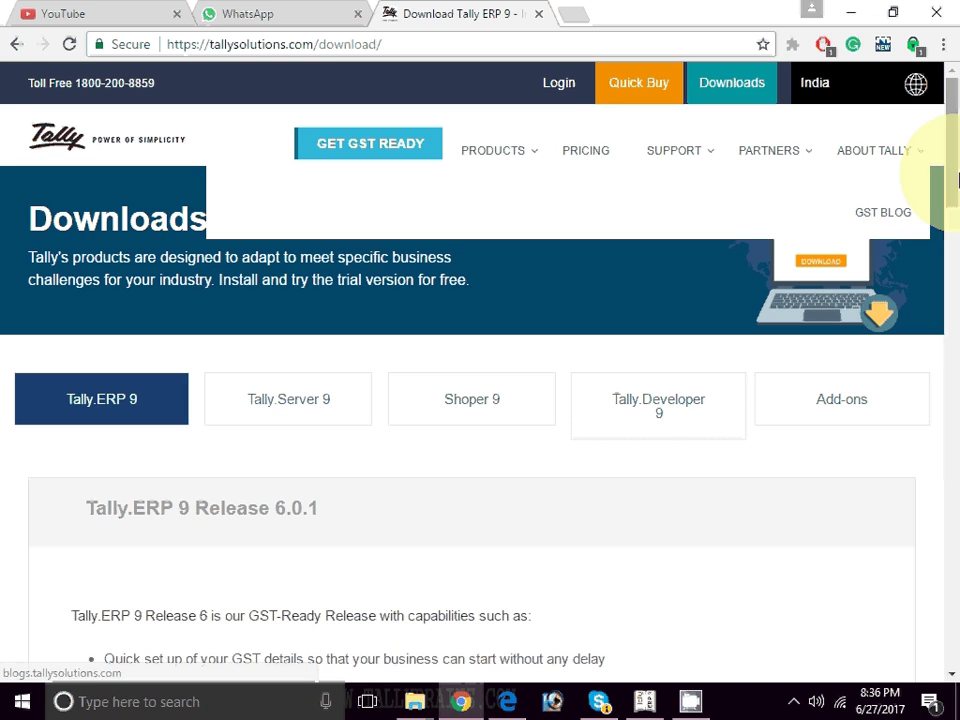
pyautogui.scroll(-1, 950, 190)
pyautogui.moveTo(955, 197); pyautogui.dragTo(950, 252)
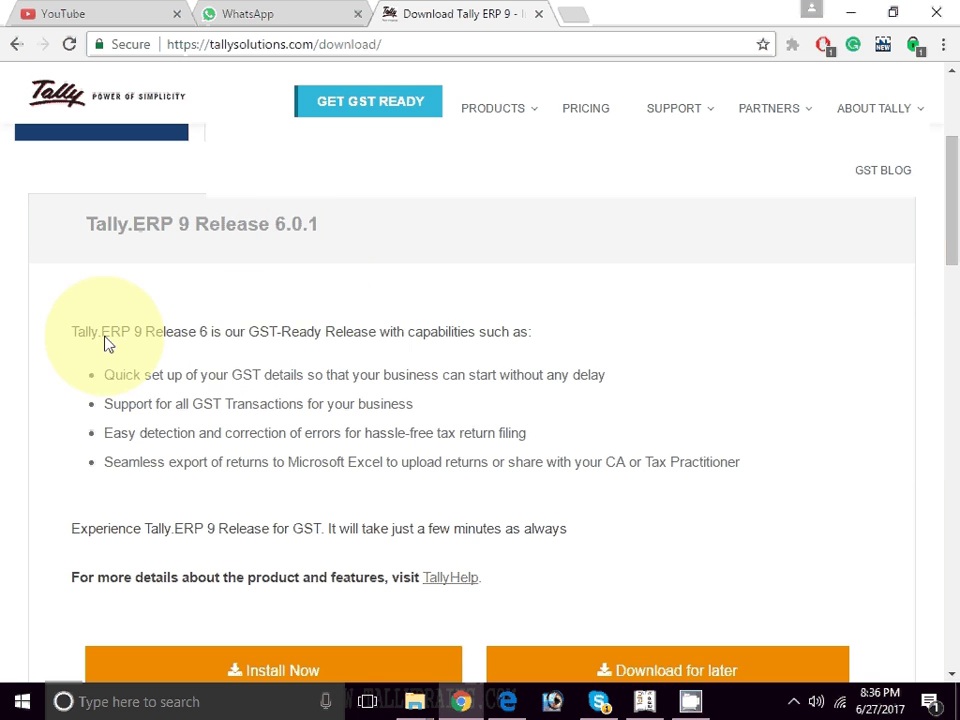
pyautogui.moveTo(240, 332); pyautogui.dragTo(390, 332)
pyautogui.click(950, 364)
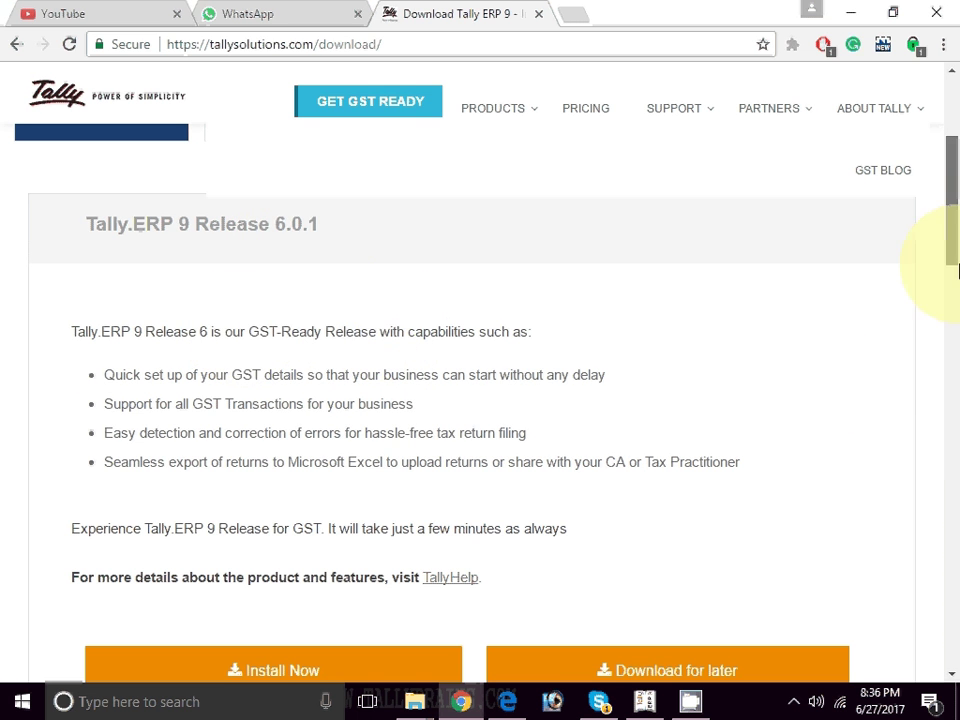
pyautogui.scroll(-3, 950, 304)
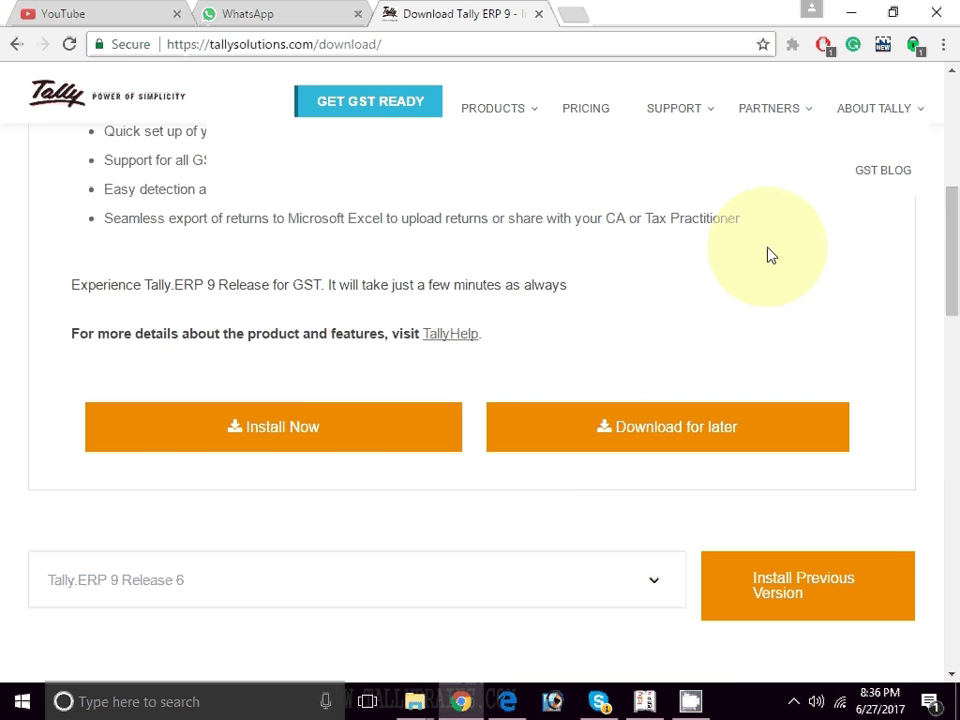
pyautogui.hotkey('alt', 'Tab')
# - Switch to Tally.ERP 9 and pick Rahul Ltd. from the Select Company list
pyautogui.click(648, 318)
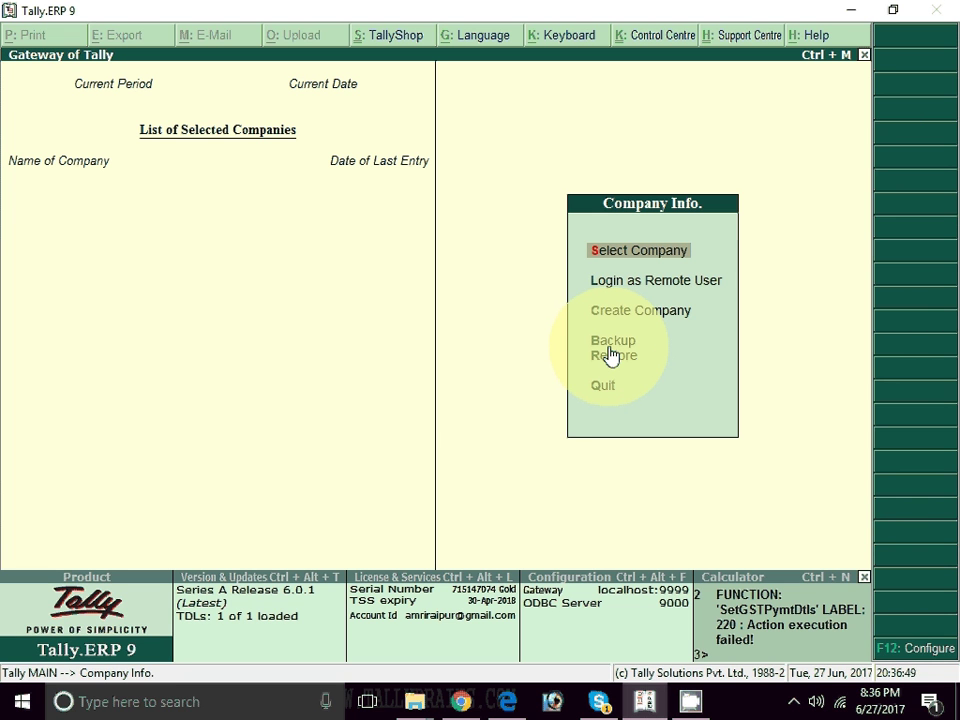
pyautogui.press('Return')
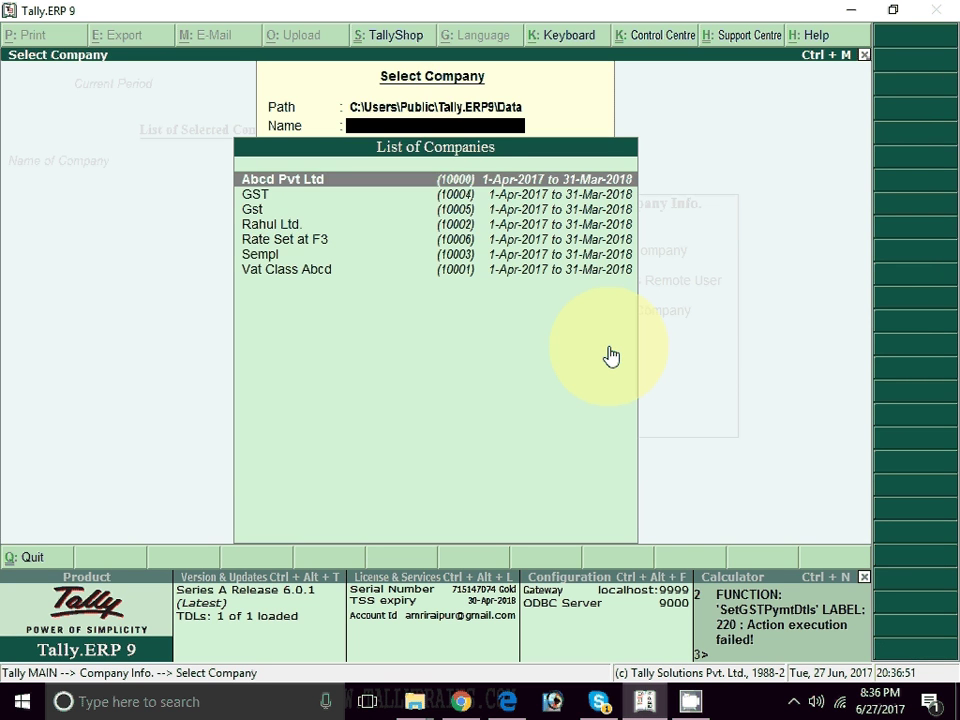
pyautogui.press('Down')
pyautogui.press('Down')
pyautogui.press('Down')
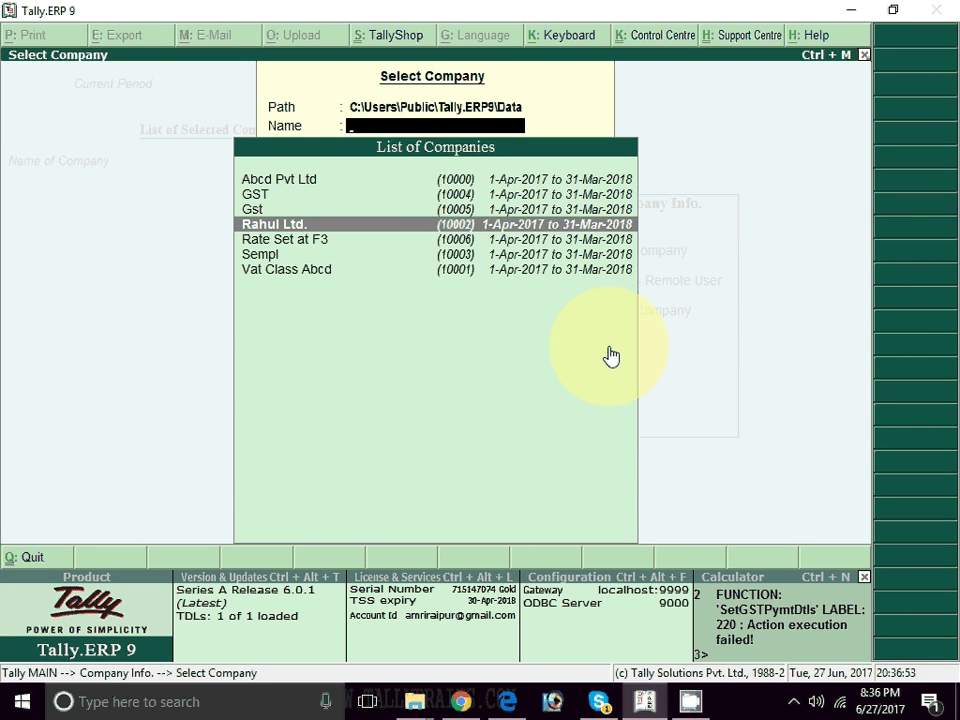
pyautogui.press('Return')
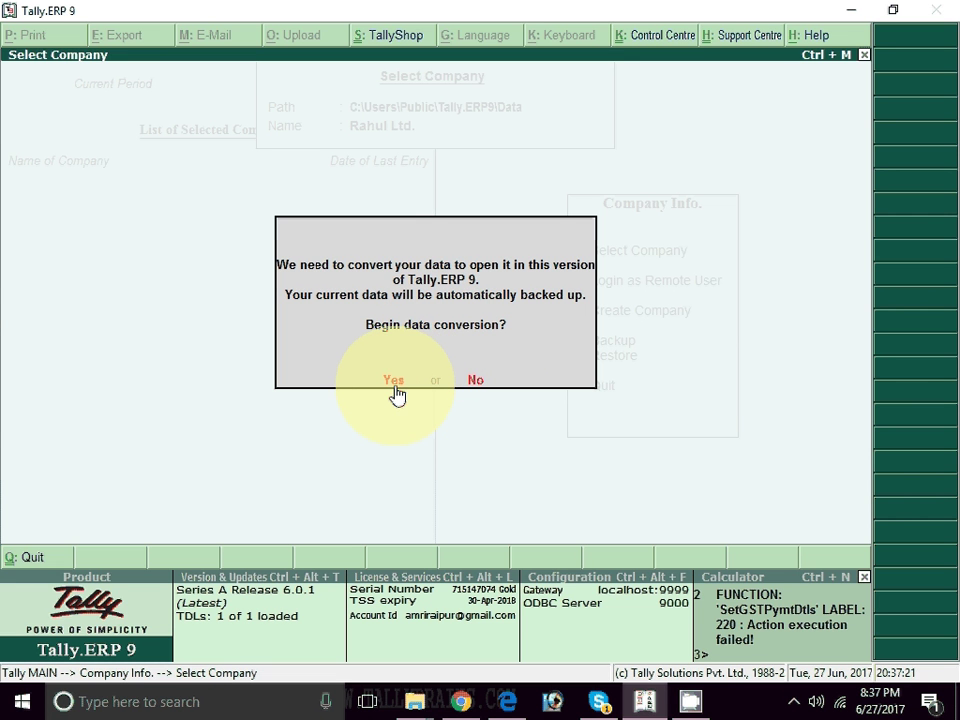
pyautogui.click(394, 385)
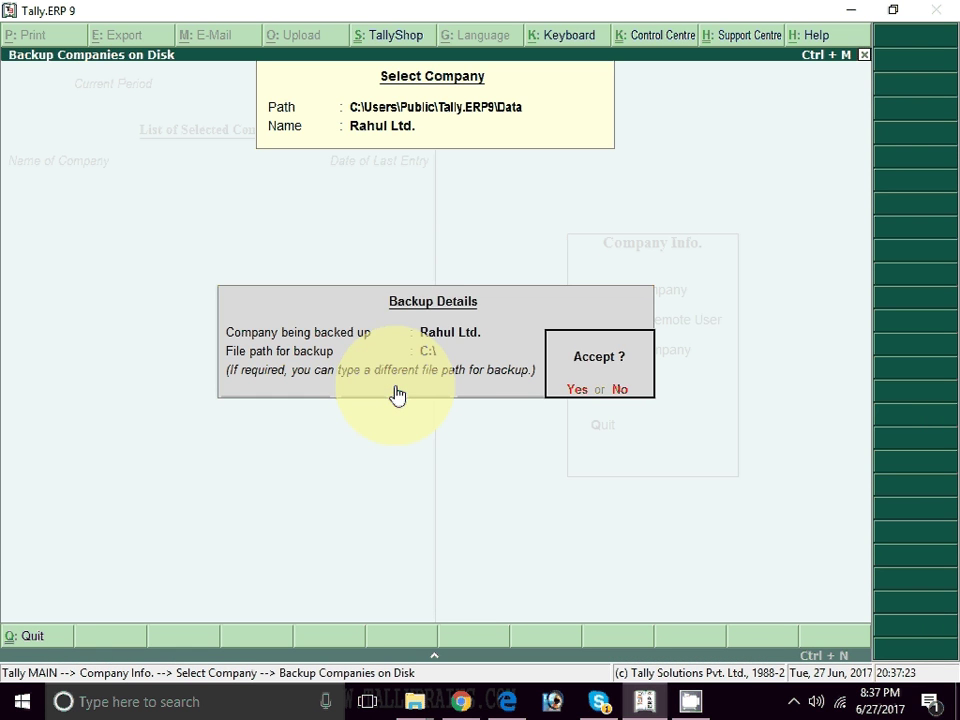
pyautogui.press('n')
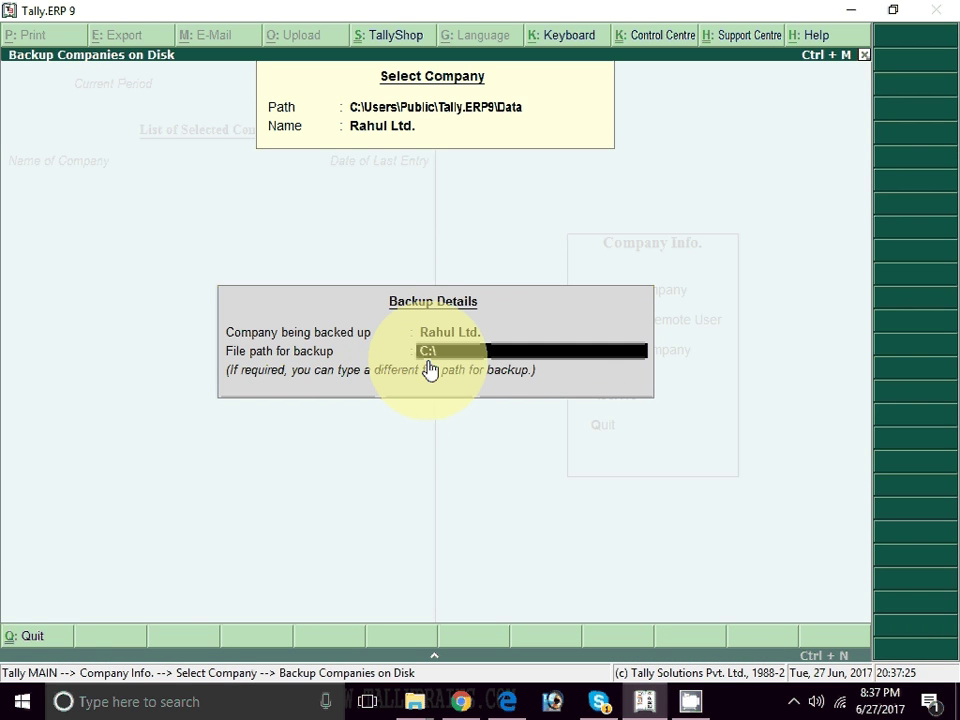
pyautogui.press('Return')
pyautogui.press('Return')
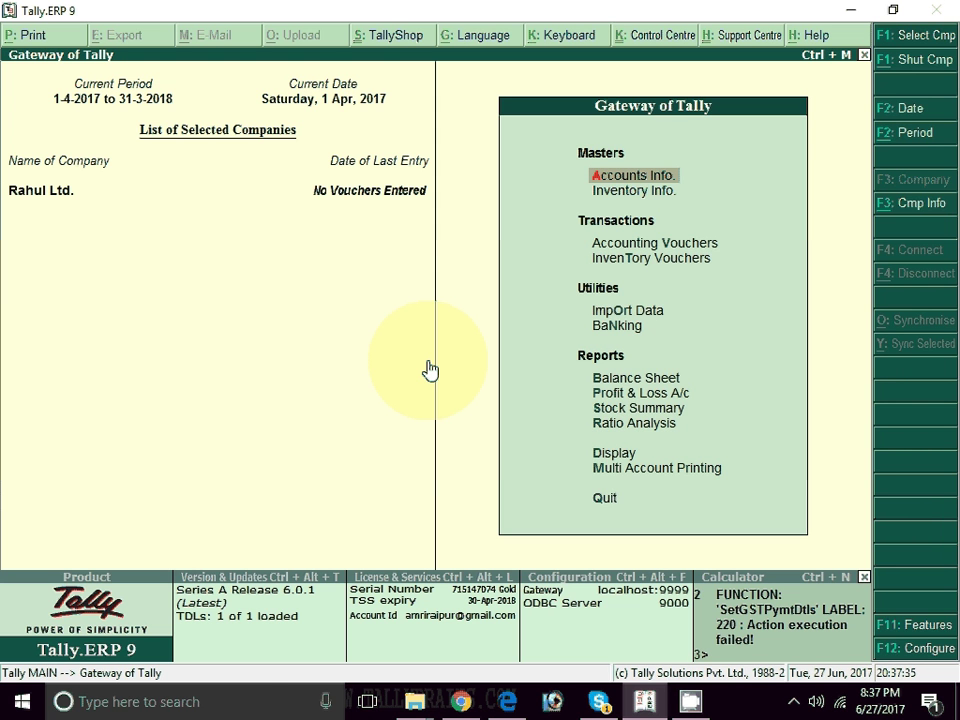
# - In F11 Statutory & Taxation features, set Enable GST and Set/alter GST details to Y
pyautogui.press('F11')
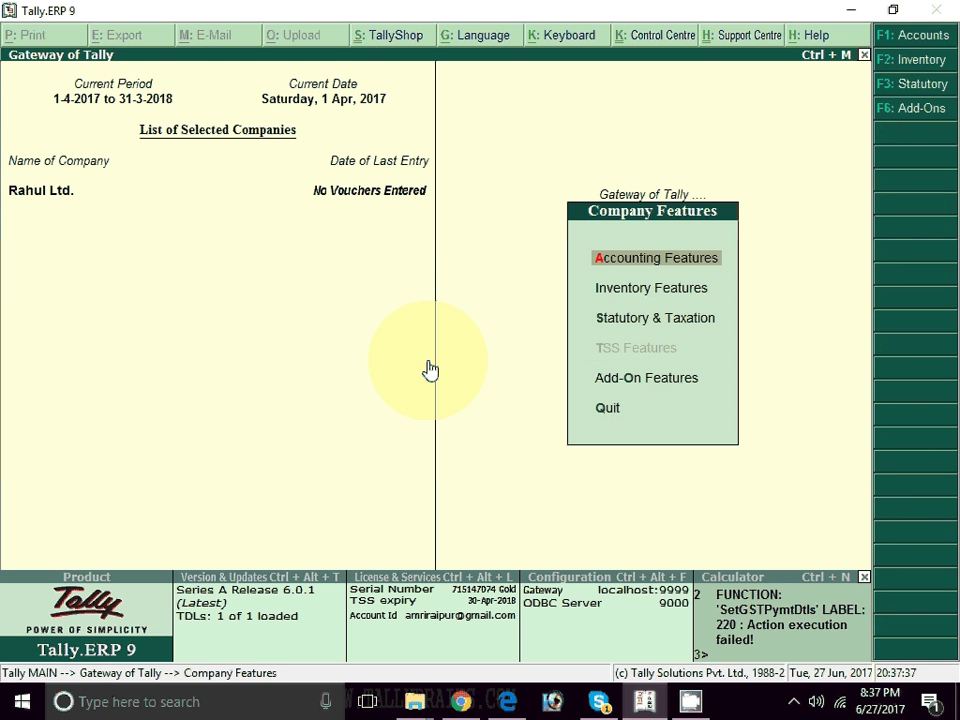
pyautogui.press('Return')
pyautogui.press('F3')
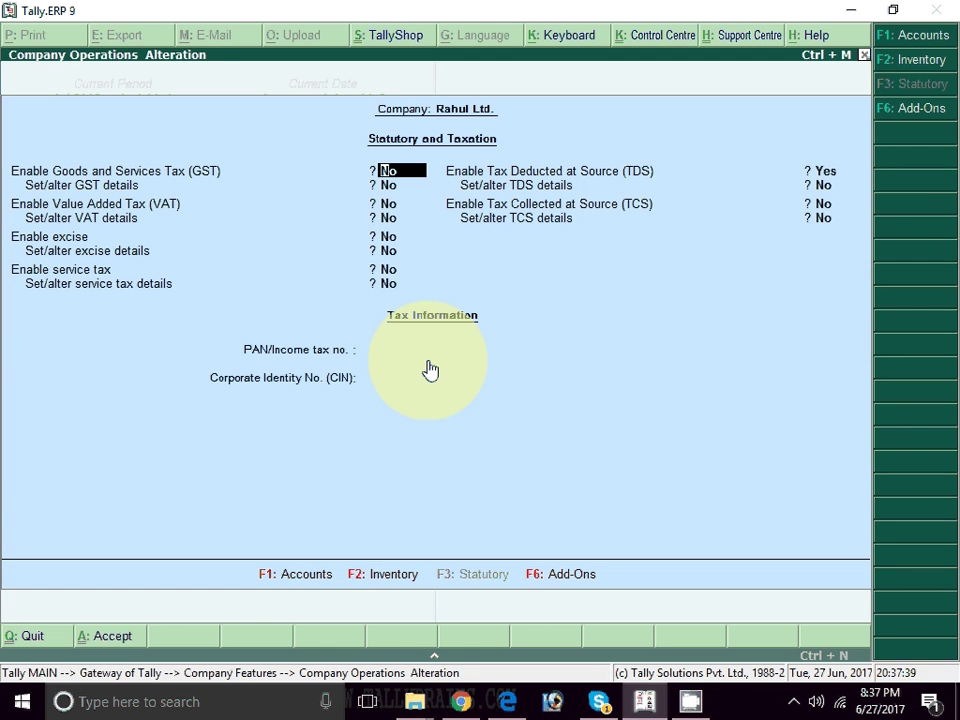
pyautogui.press('Return')
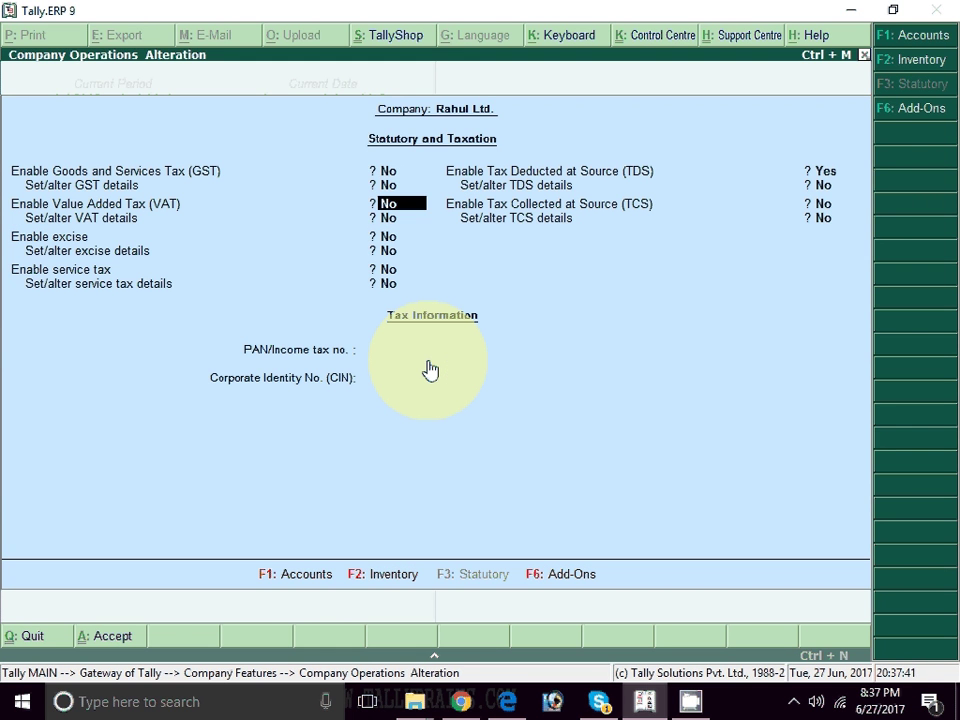
pyautogui.press('Up')
pyautogui.write('Y')
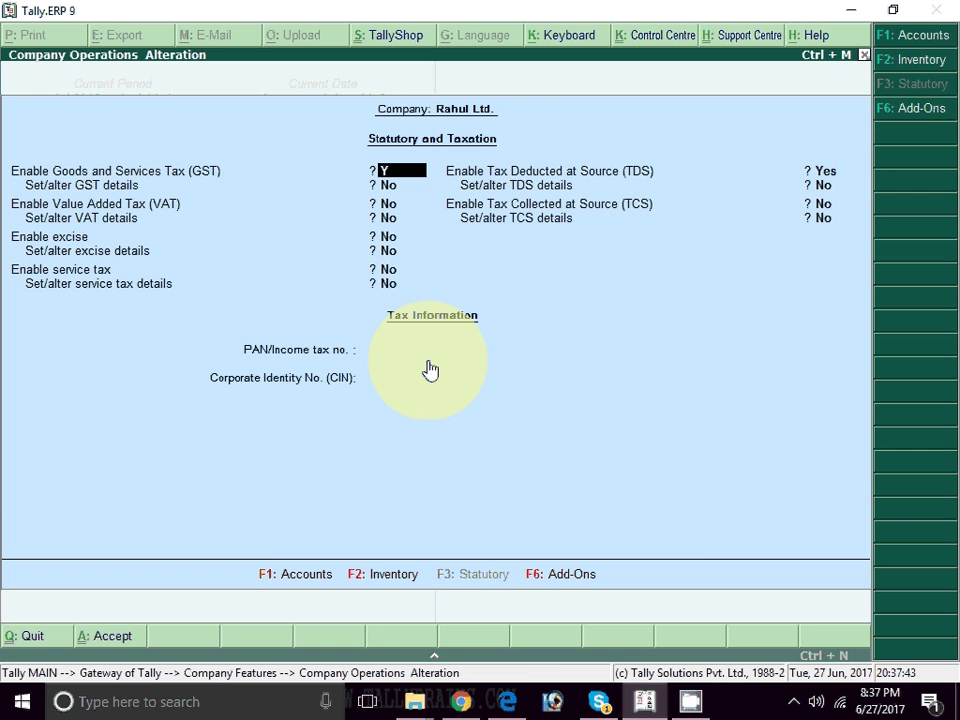
pyautogui.press('Return')
pyautogui.write('Y')
pyautogui.press('Return')
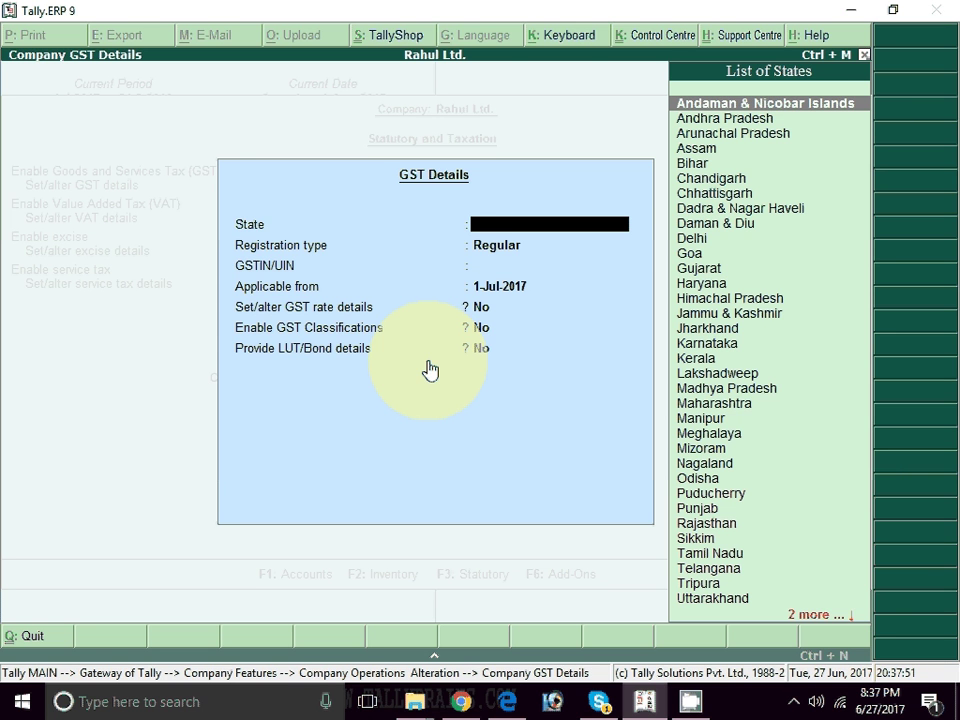
# - Set state to Chhattisgarh, enter the company's GSTIN, keep 1-Jul-2017 applicable, and accept
pyautogui.write('CHH')
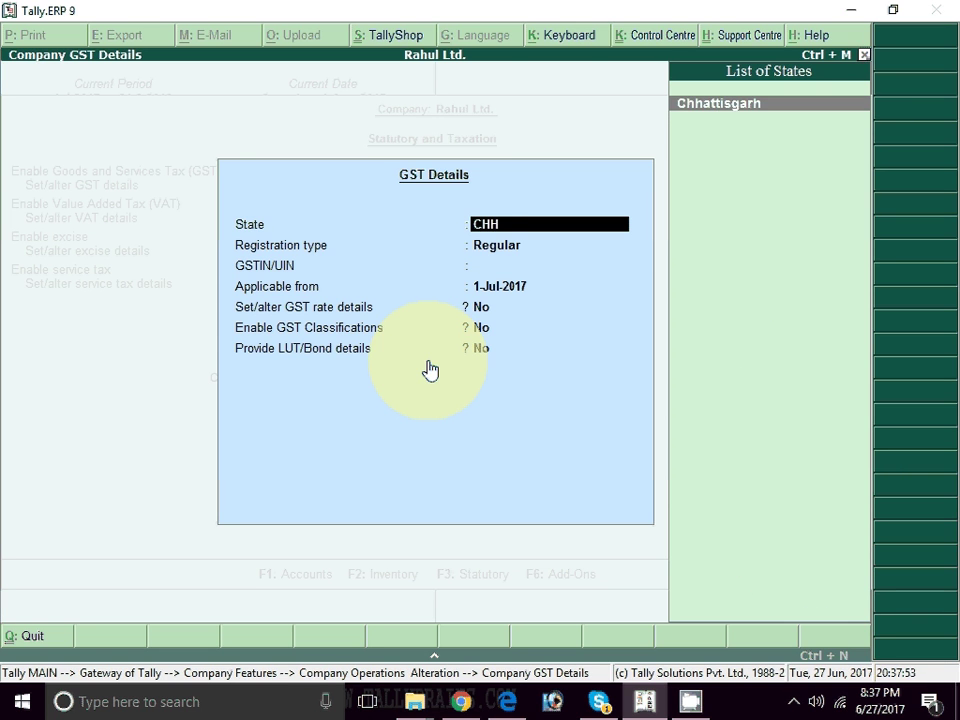
pyautogui.press('Return')
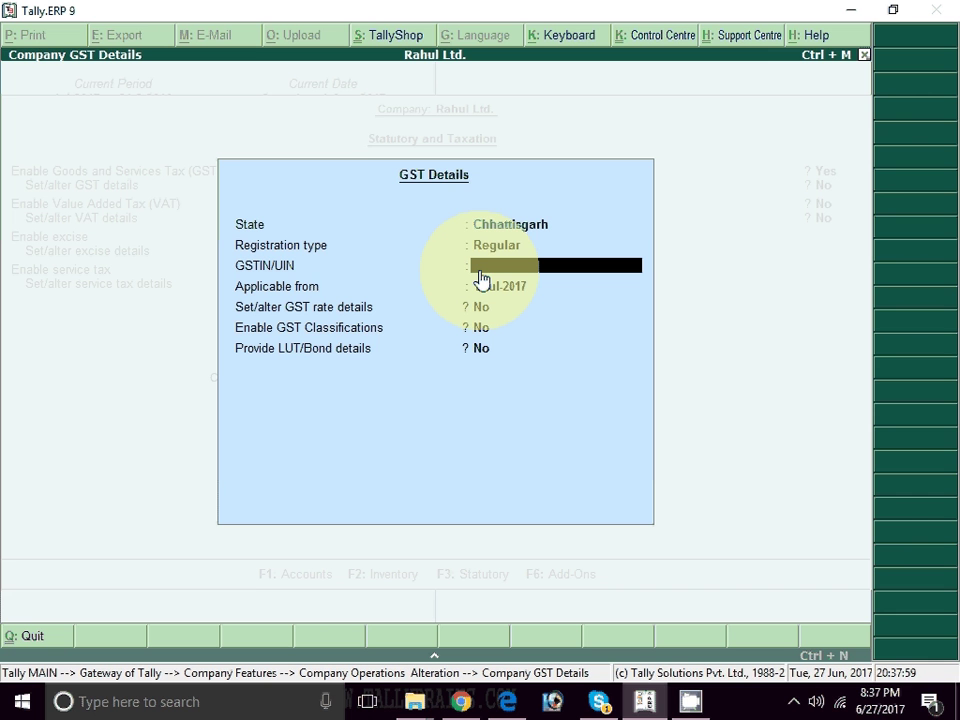
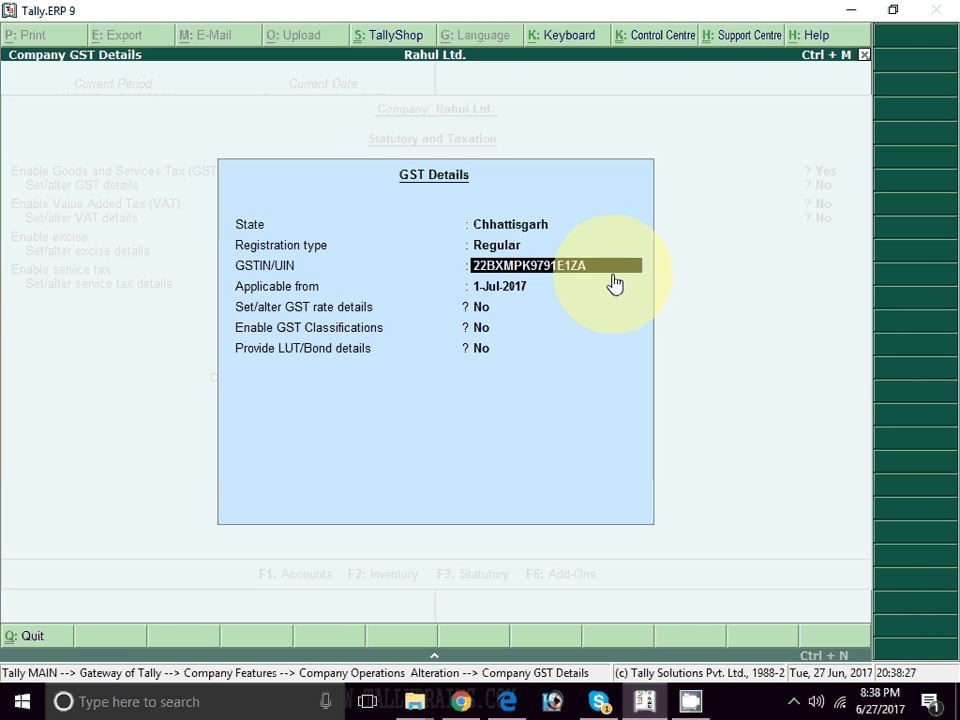
pyautogui.press('Return')
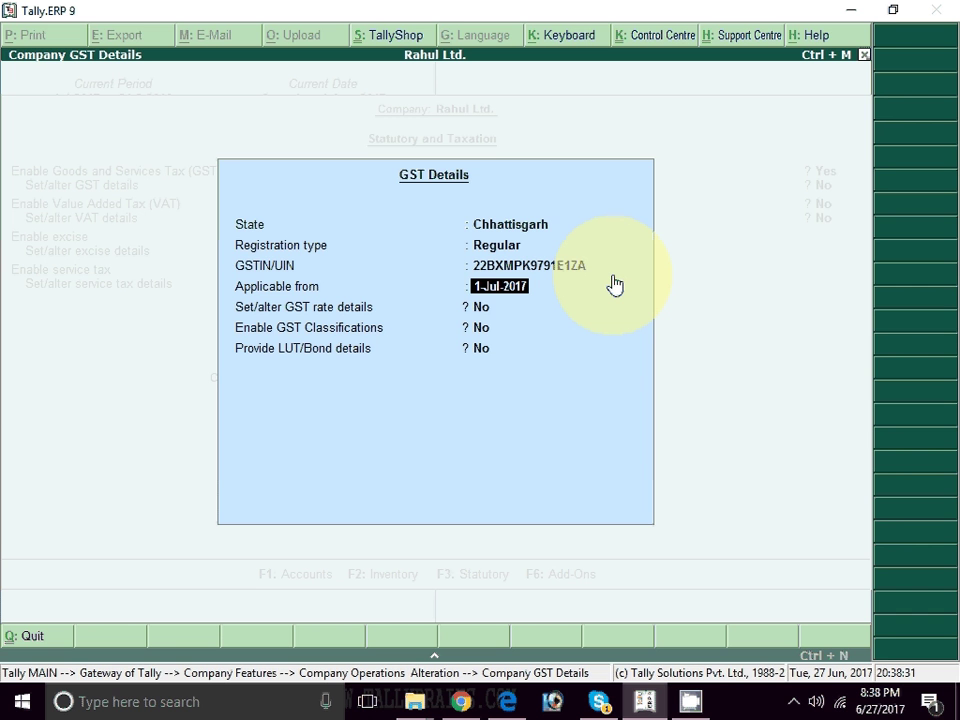
pyautogui.press('Return')
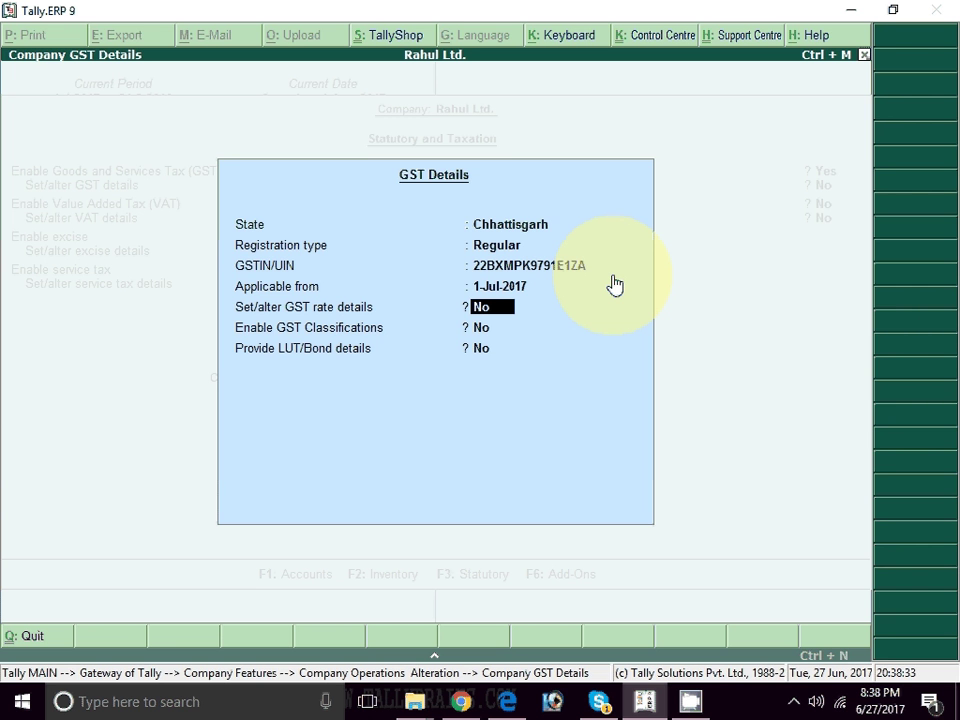
pyautogui.hotkey('ctrl', 'a')
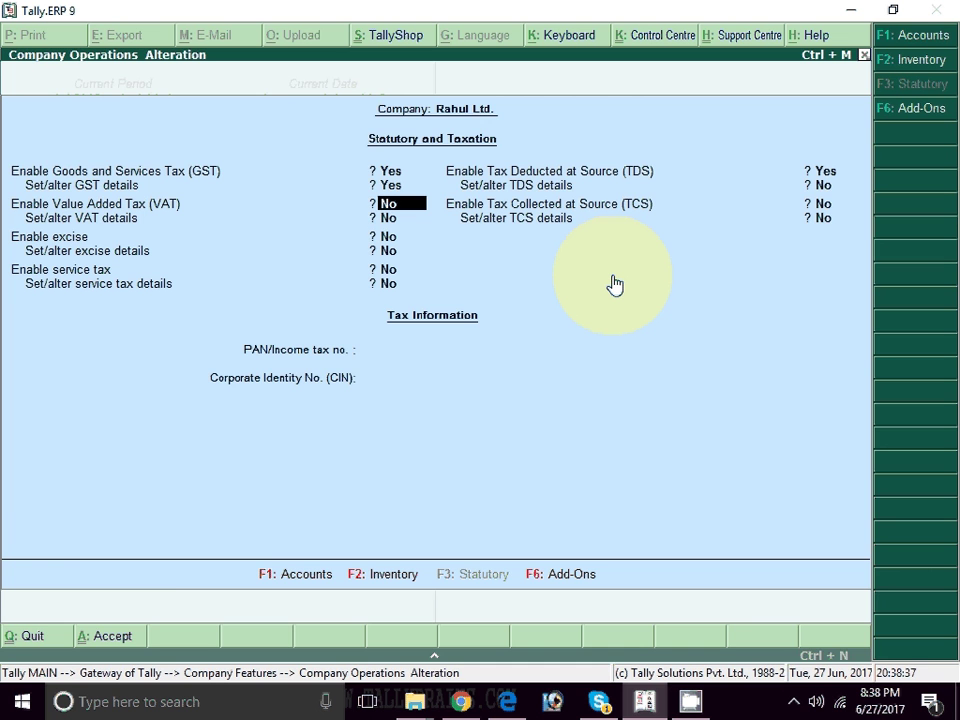
# - Accept Company Operations Alteration with Ctrl+A and exit to the Gateway of Tally
pyautogui.hotkey('ctrl', 'a')
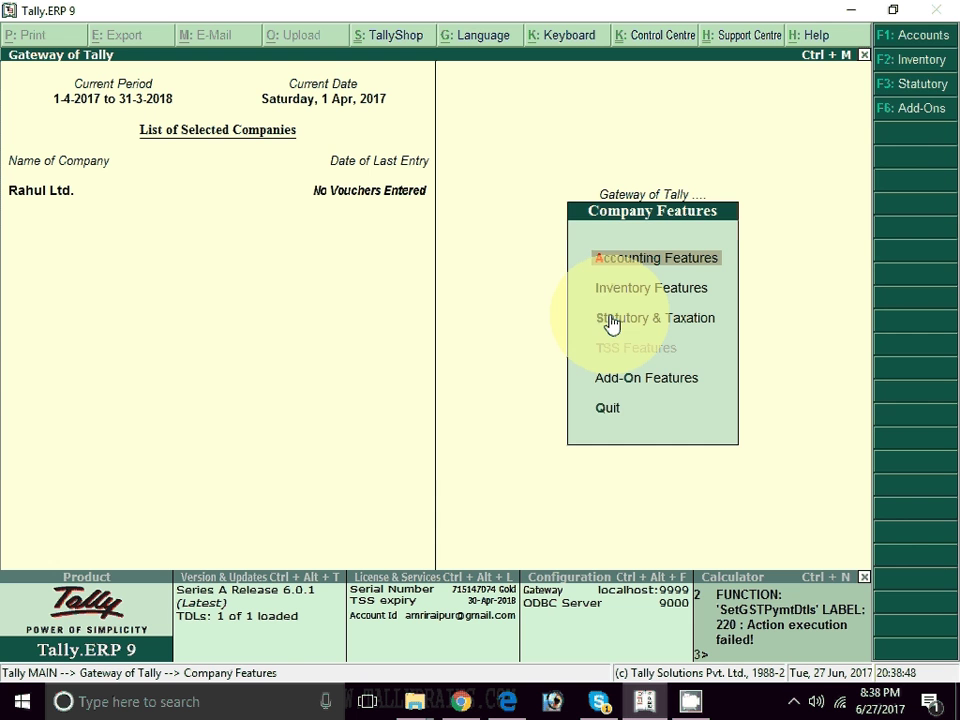
pyautogui.press('Escape')
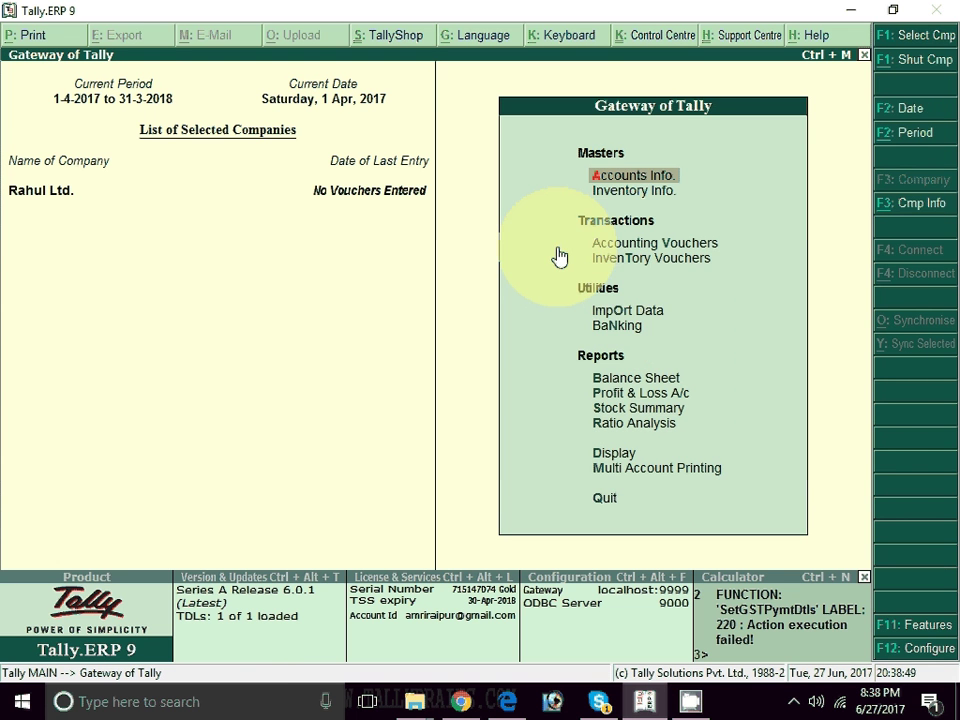